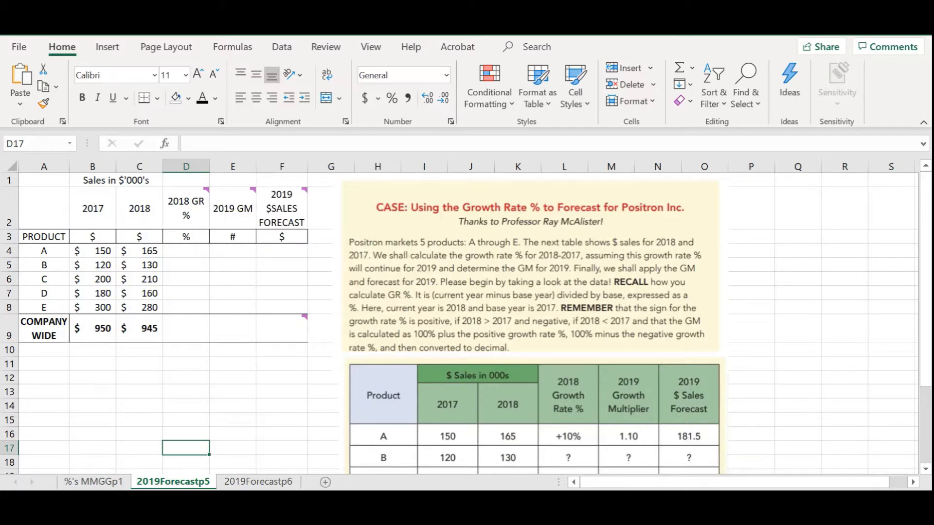
Move the sales table picture up beside the worksheet data and compare the 2017 and 2018 product figures
drag(535, 414, 530, 235)
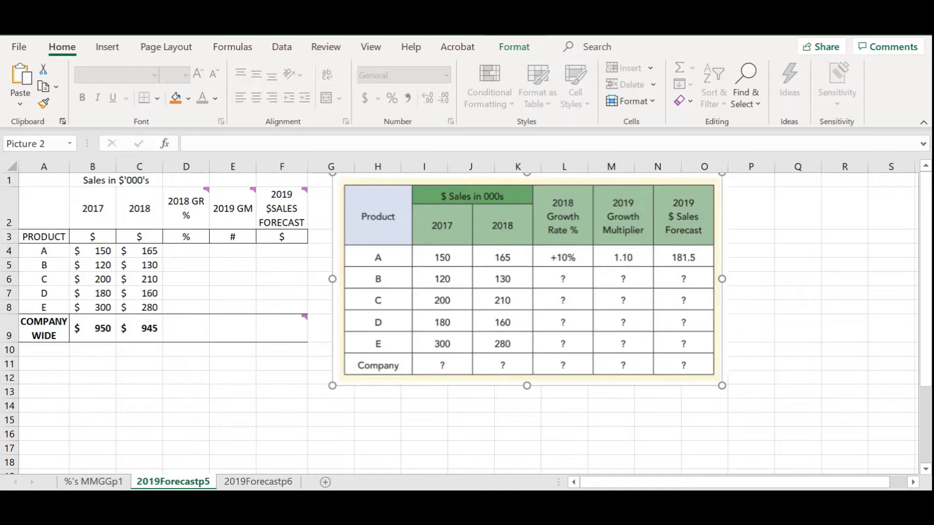
click(93, 251)
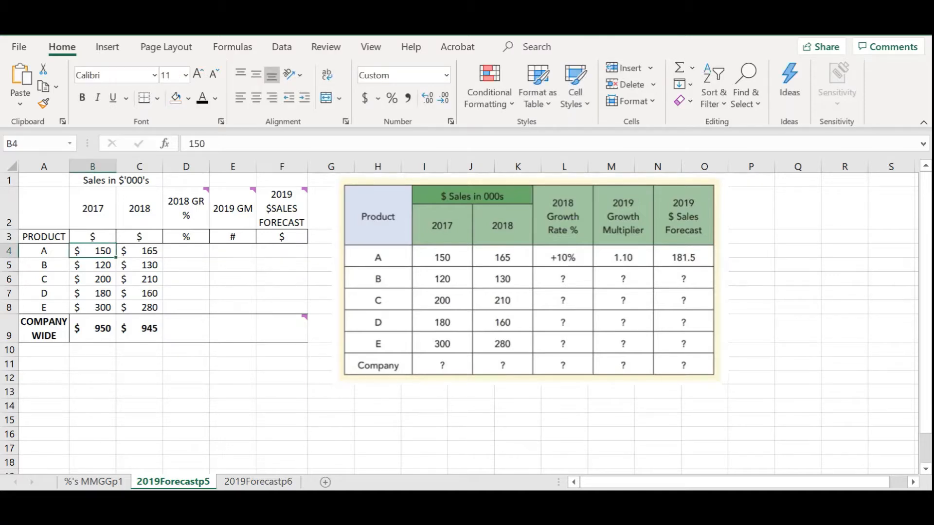
click(93, 294)
mouse_move(282, 328)
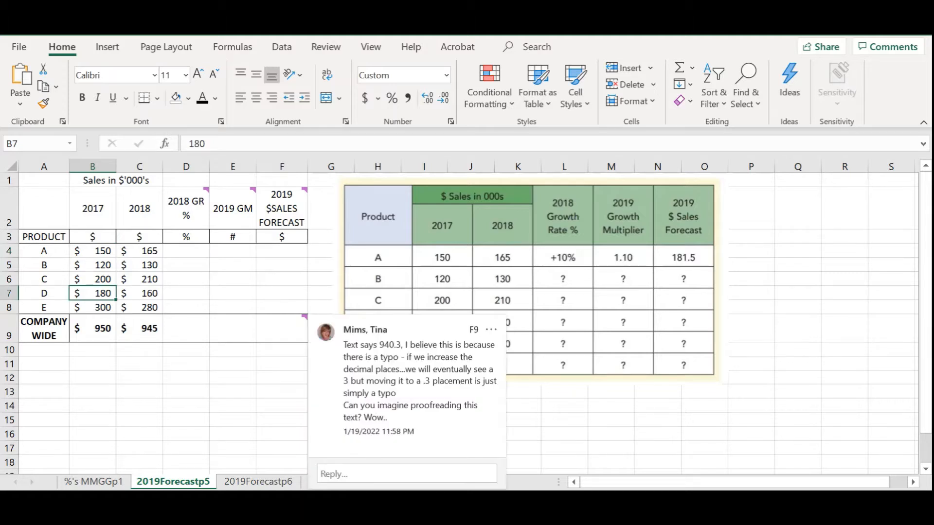
click(611, 434)
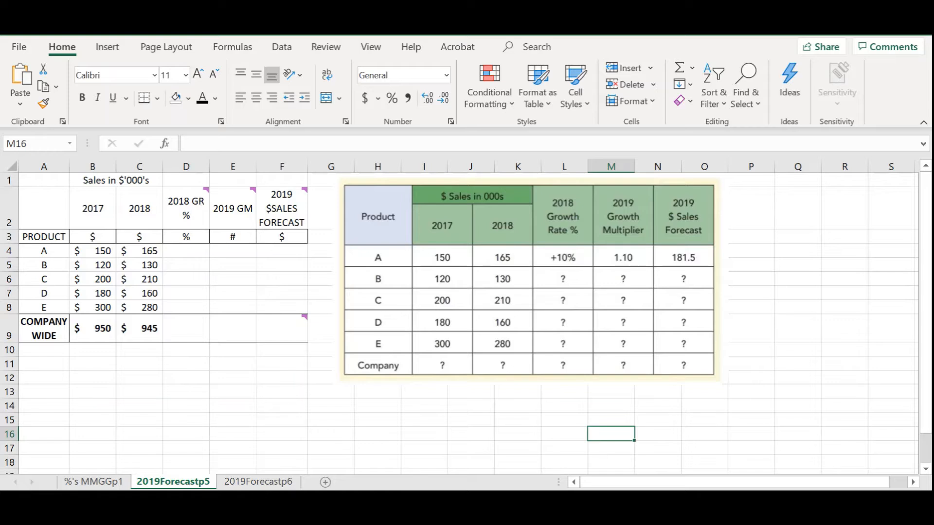
Inspect the SUM formula behind the 2017 company-wide sales total in B9
click(92, 328)
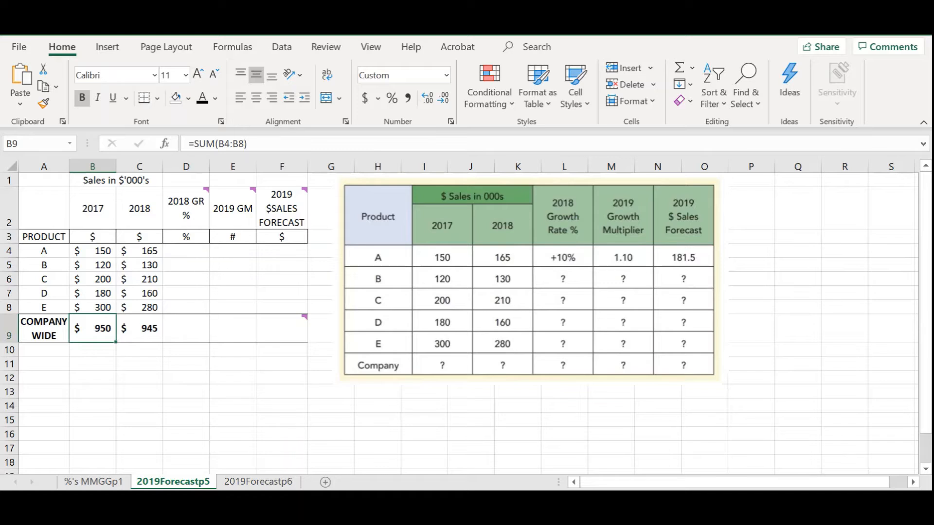
double_click(97, 328)
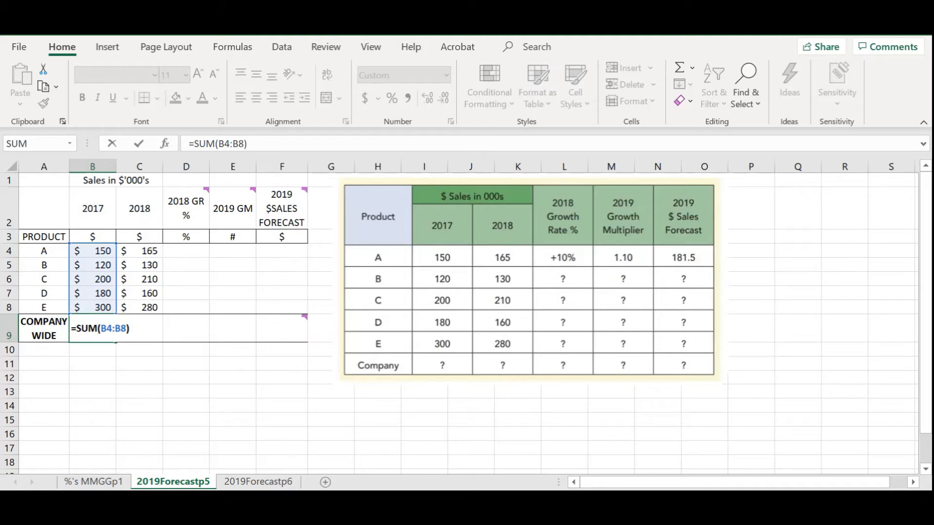
key(ctrl+Return)
key(Return)
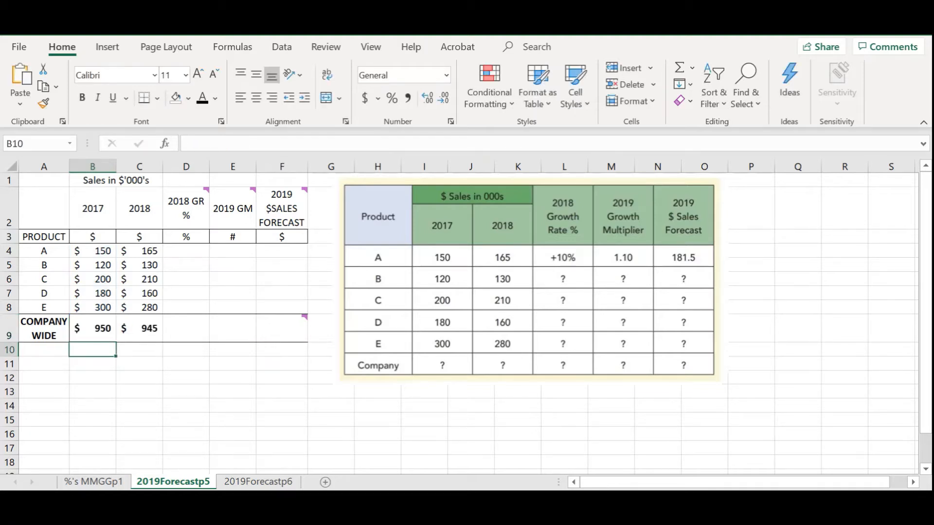
Copy the company-wide total formula from B9 across to C9 and check the range it sums
click(93, 329)
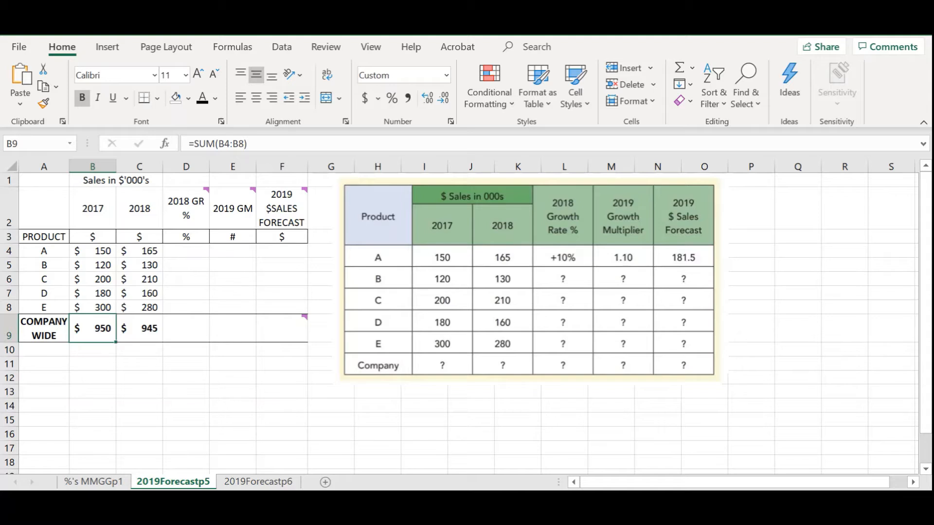
drag(115, 342, 160, 339)
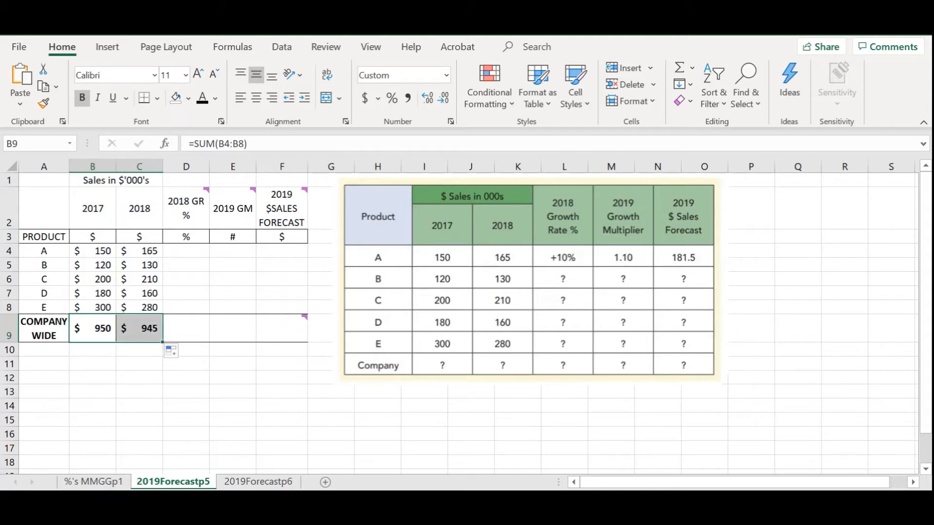
double_click(145, 328)
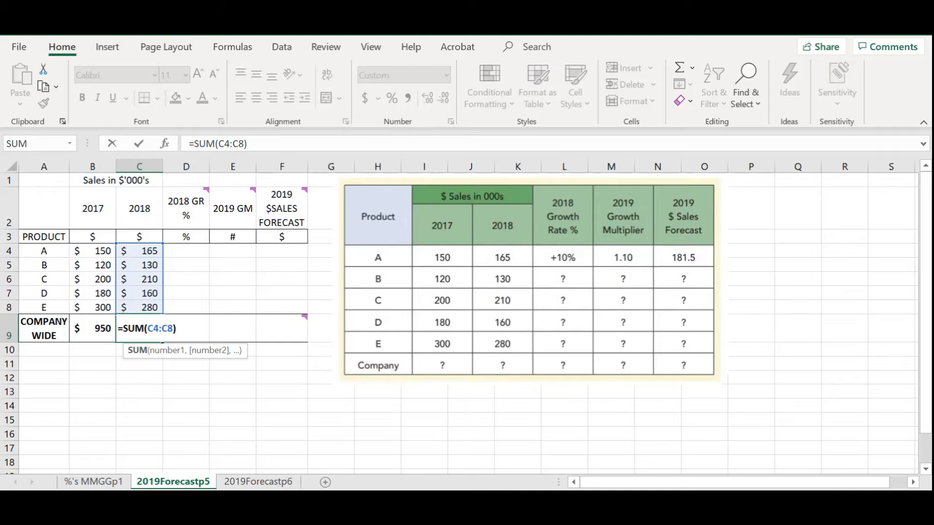
key(Return)
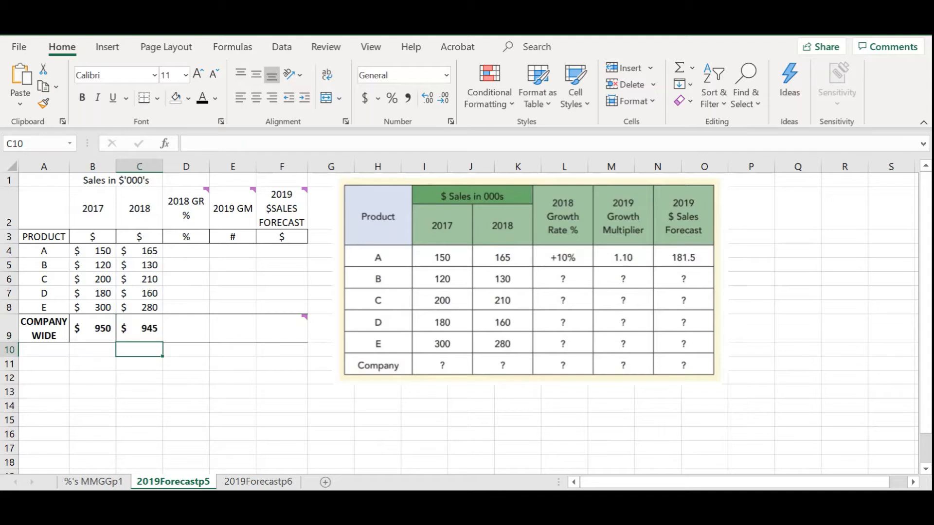
Move the sales table picture back down below the case text so the full description can be read
drag(529, 282, 530, 342)
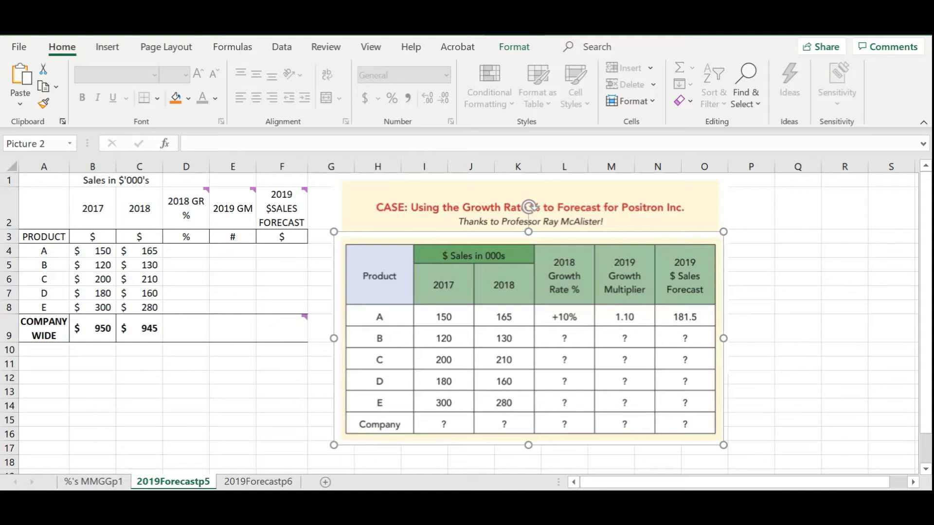
drag(529, 208, 532, 330)
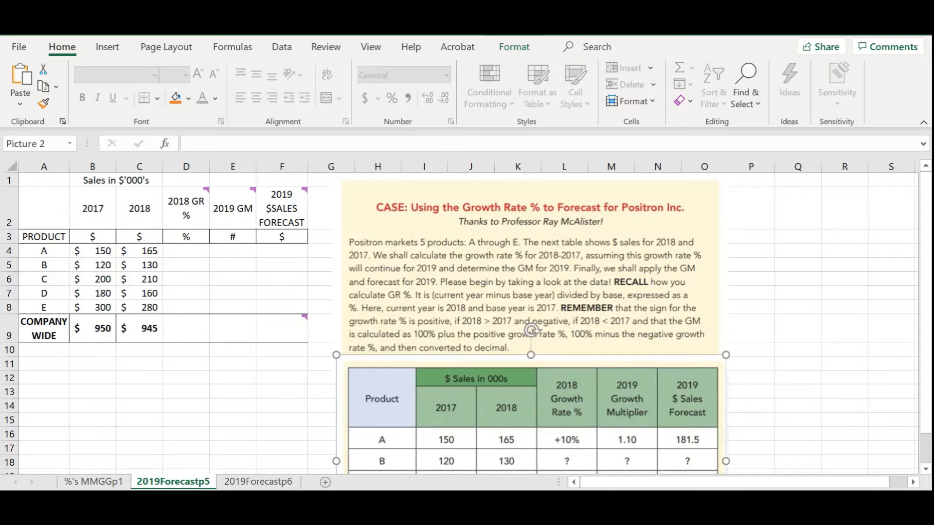
click(532, 331)
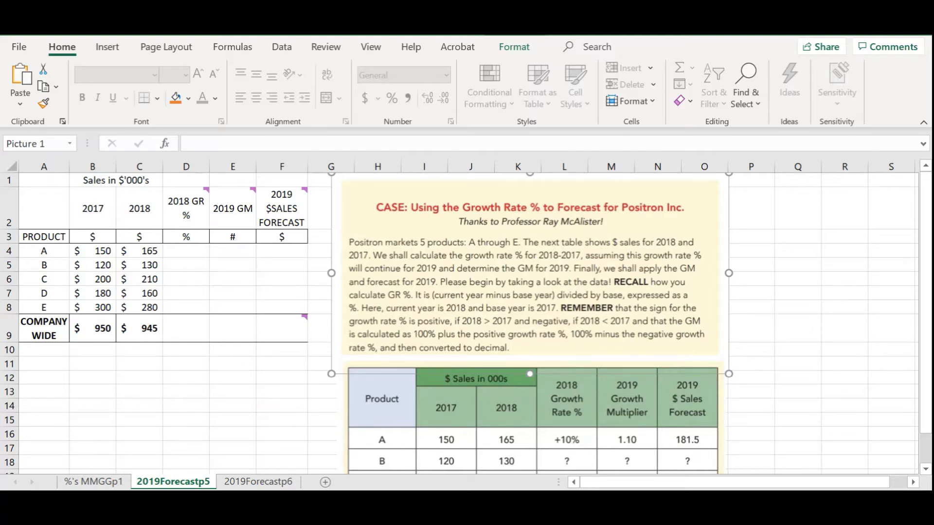
Calculate product A's 2018 growth rate in D4 with the formula =(C4-B4)/B4
click(186, 251)
mouse_move(186, 210)
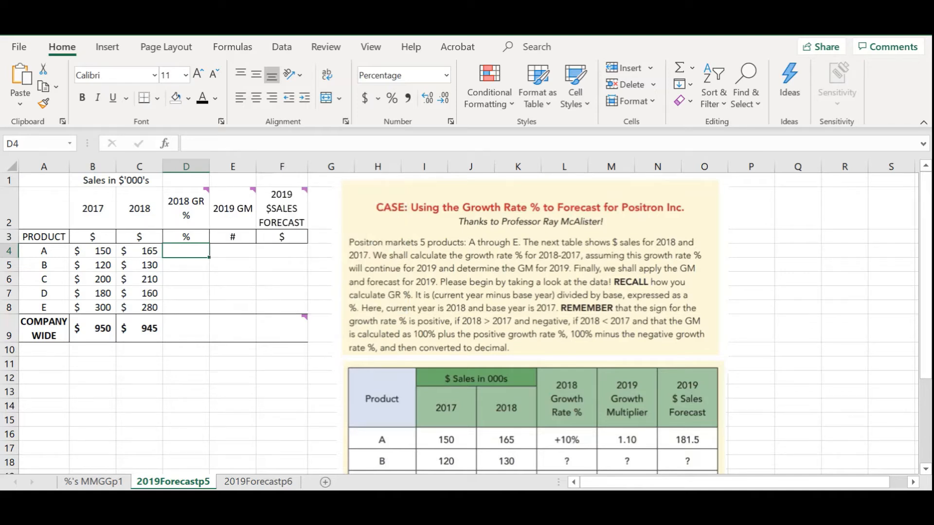
text(=)
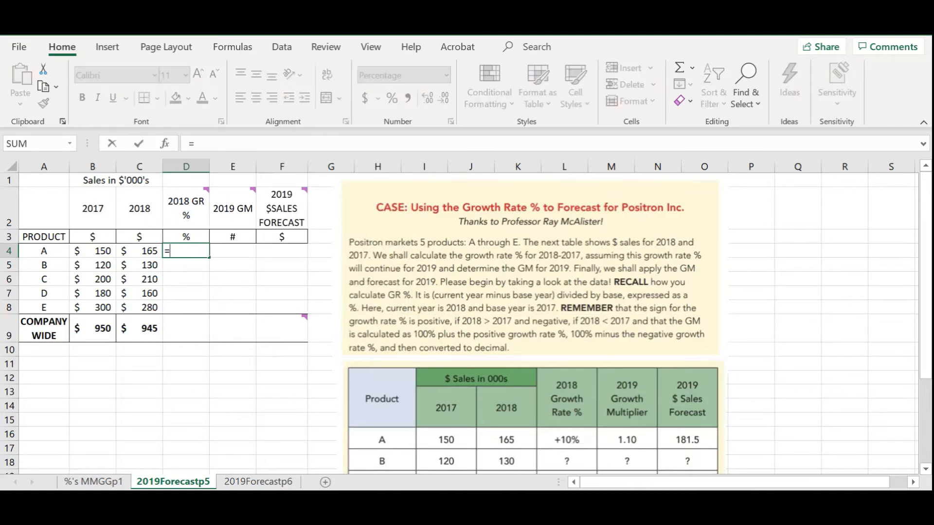
click(139, 251)
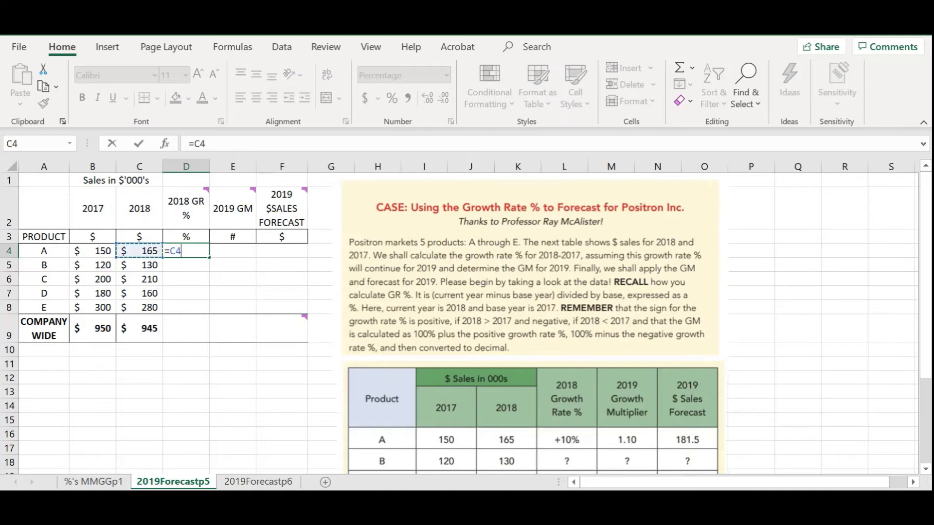
text(/)
key(Left)
text(-)
click(93, 251)
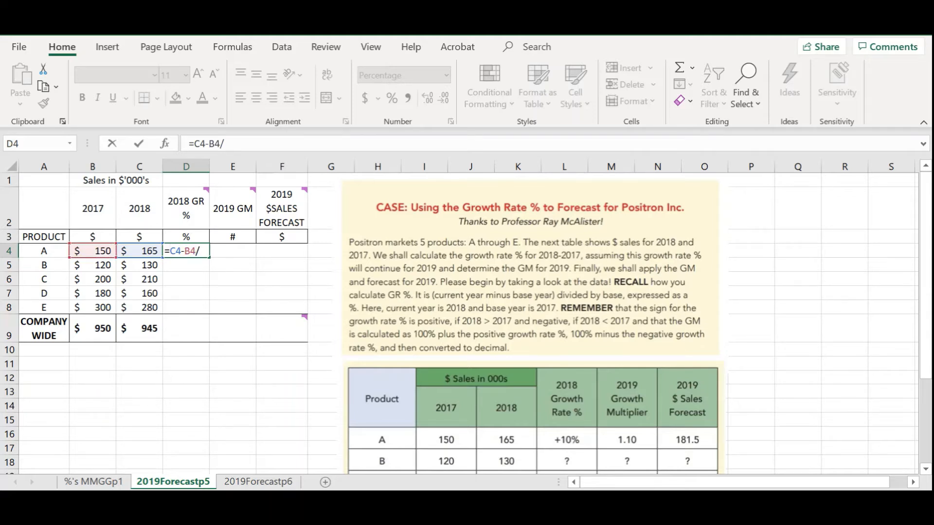
text(()
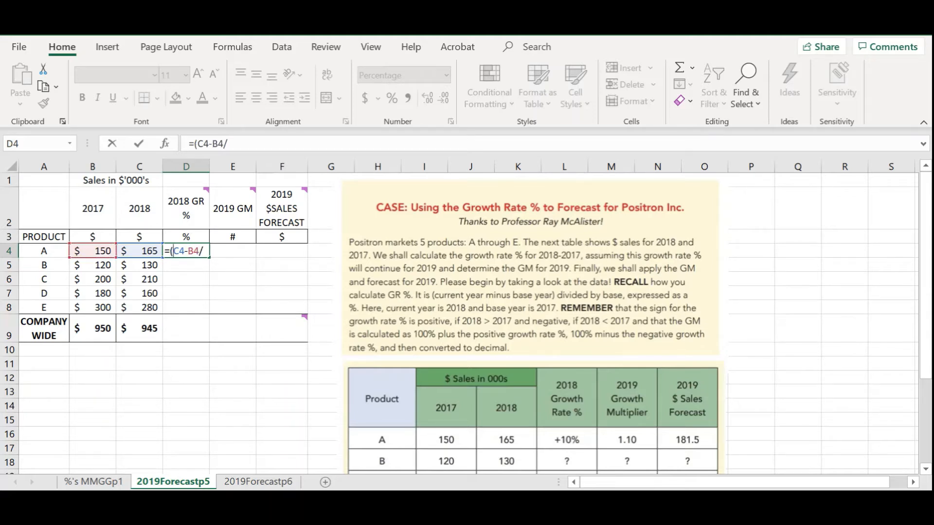
key(Right)
key(Right)
key(Right)
key(Right)
key(Right)
text())
key(Right)
click(93, 251)
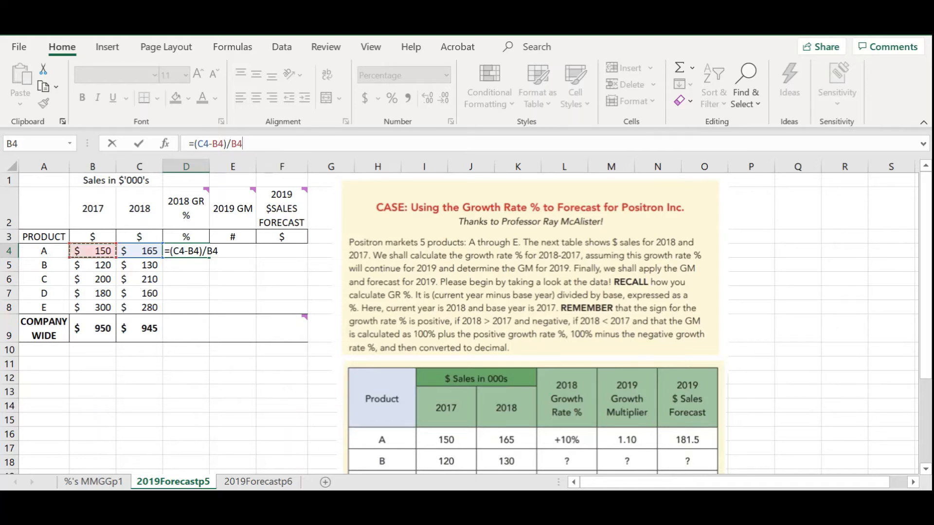
key(Return)
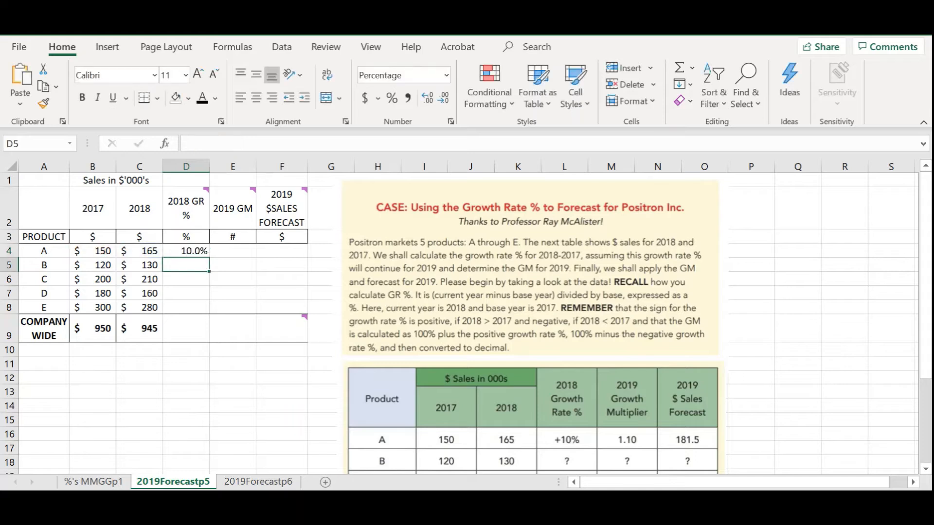
Review the growth rate formula in D4 and copy it down through D9 for all products and the company-wide row
double_click(194, 251)
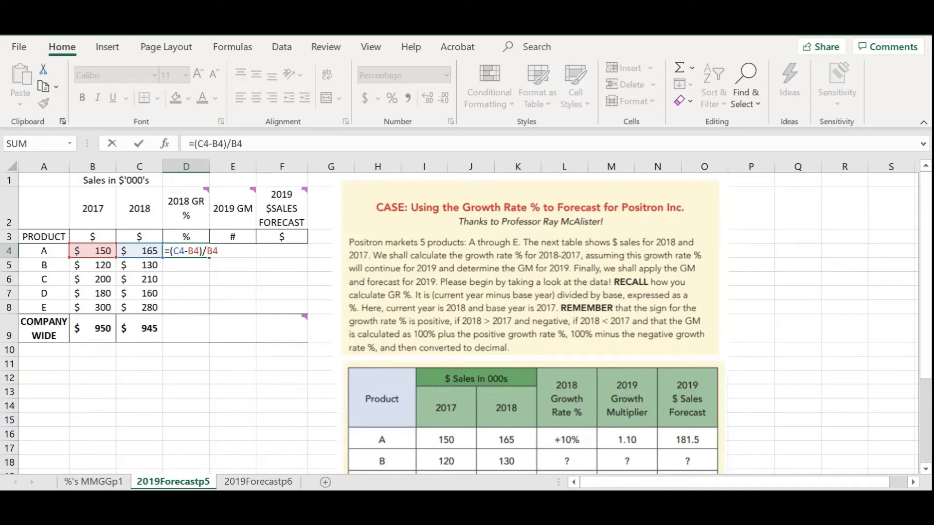
key(Return)
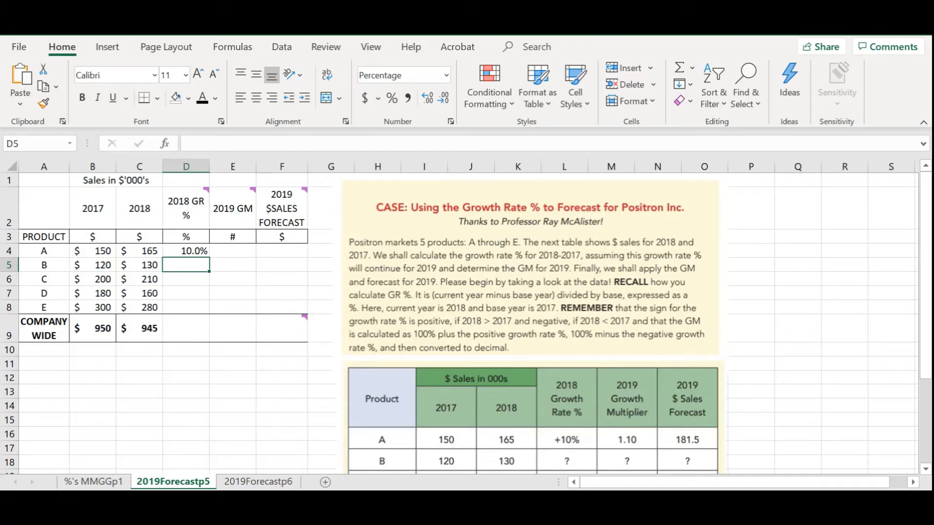
click(185, 251)
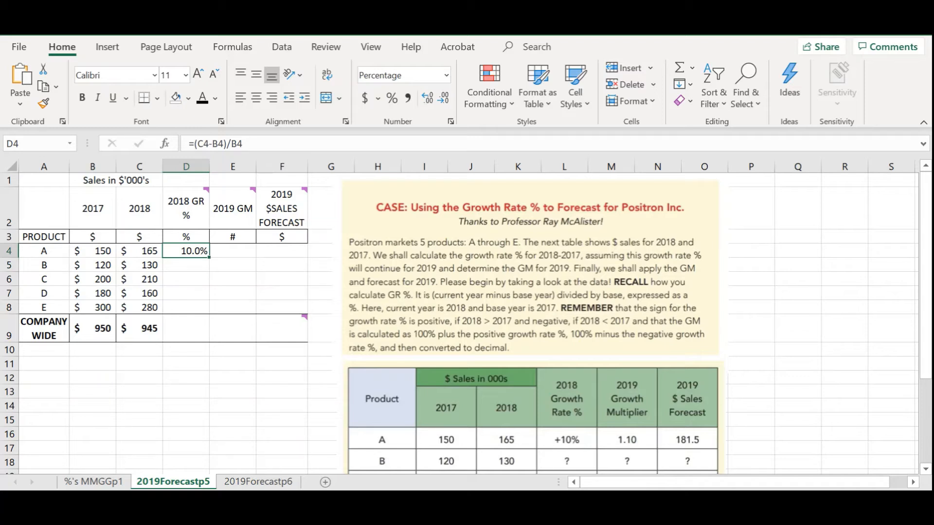
drag(209, 257, 209, 343)
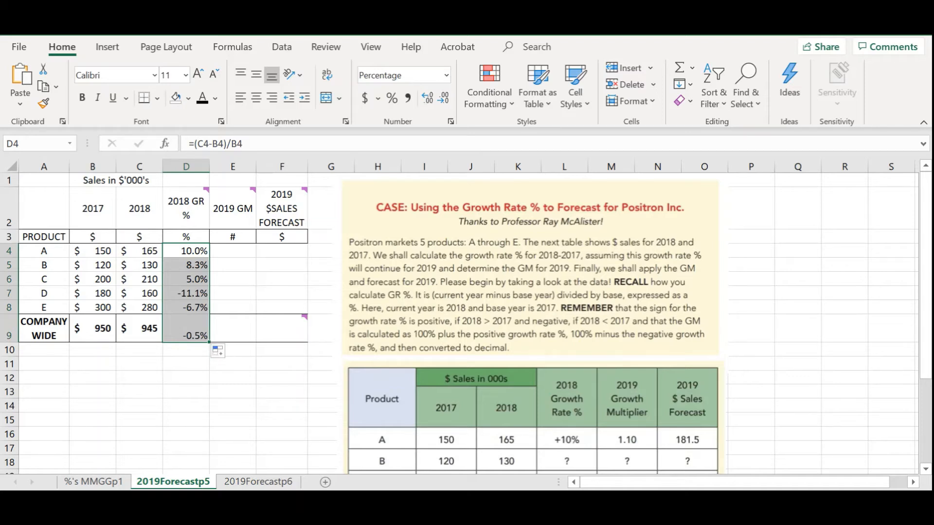
click(282, 420)
Fill the negative growth rate cells D7, D8 and D9 with the recently used red colour
click(186, 293)
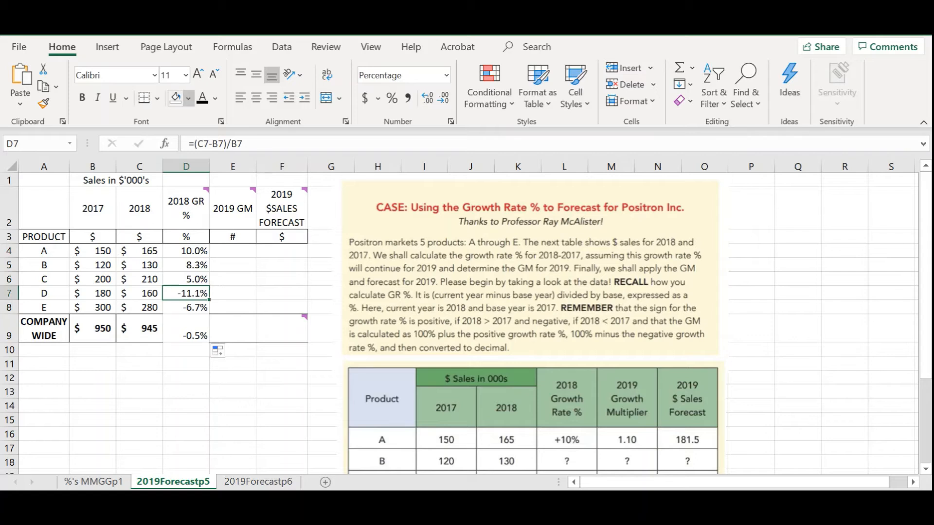
click(188, 98)
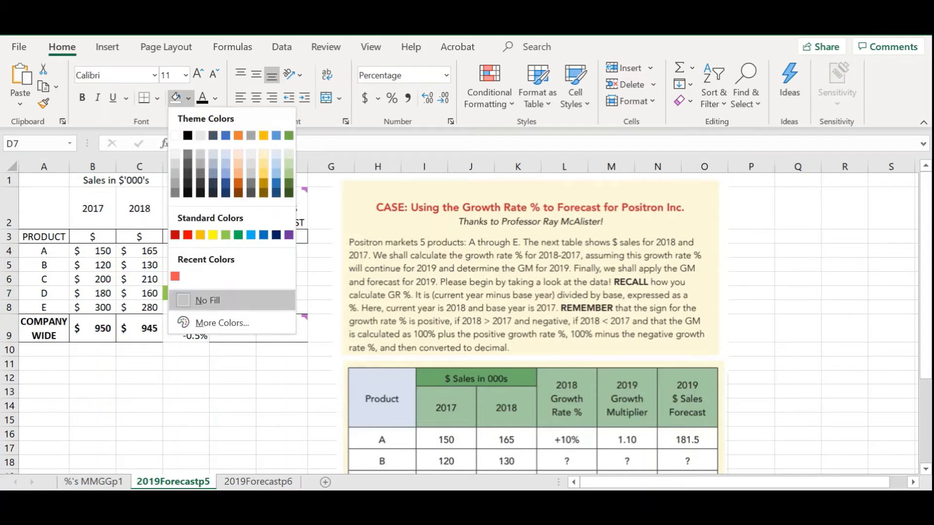
click(175, 276)
click(186, 307)
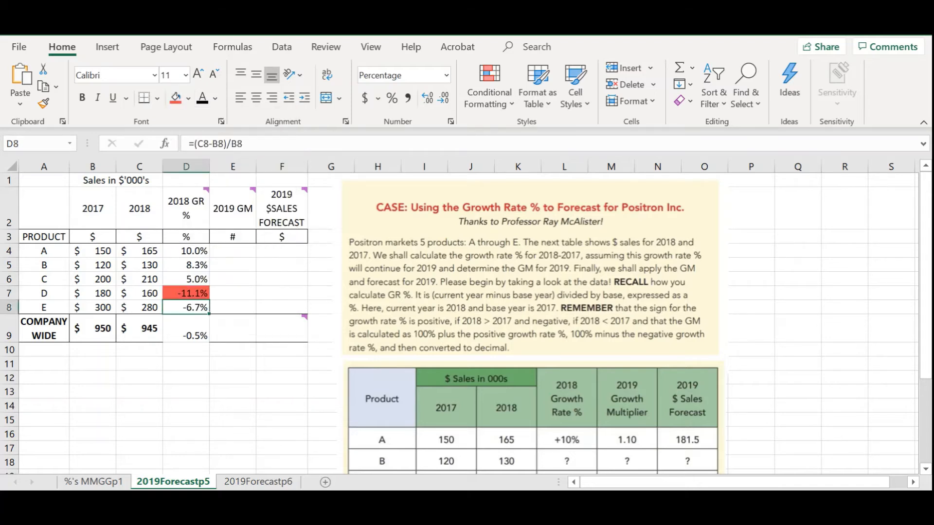
click(176, 98)
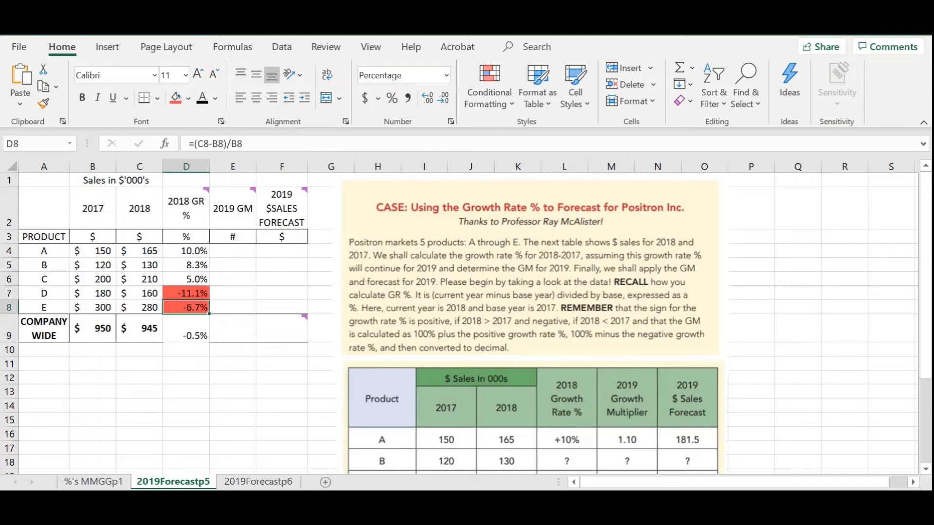
click(187, 329)
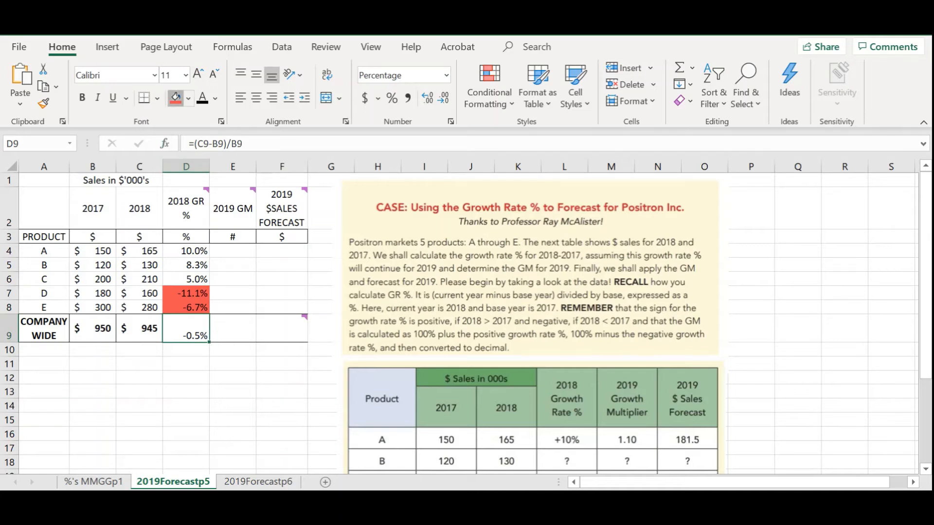
click(175, 98)
click(186, 350)
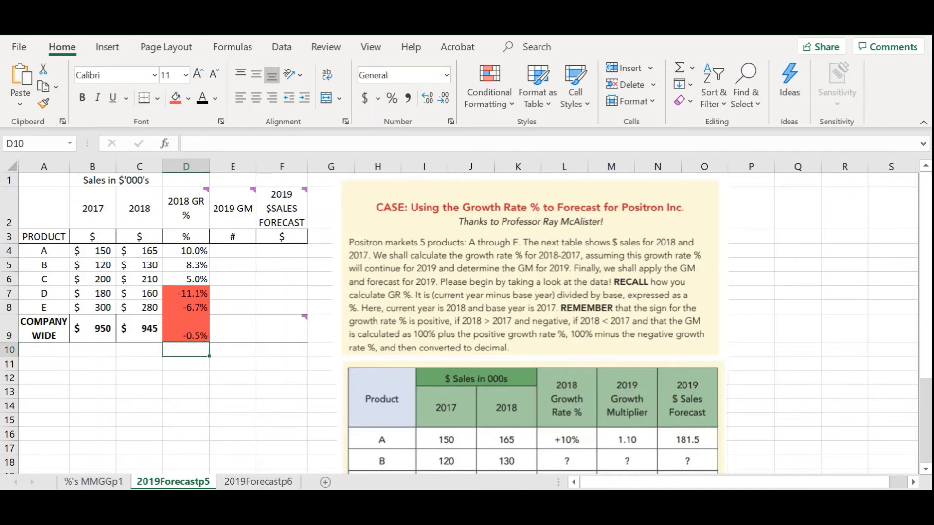
Make the negative growth rates in D7:D9 bold
click(187, 293)
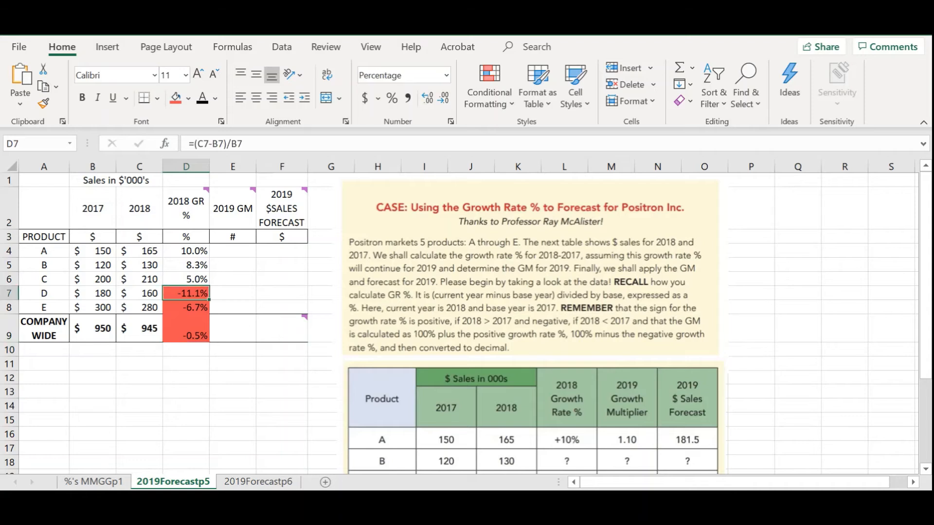
drag(186, 294, 205, 339)
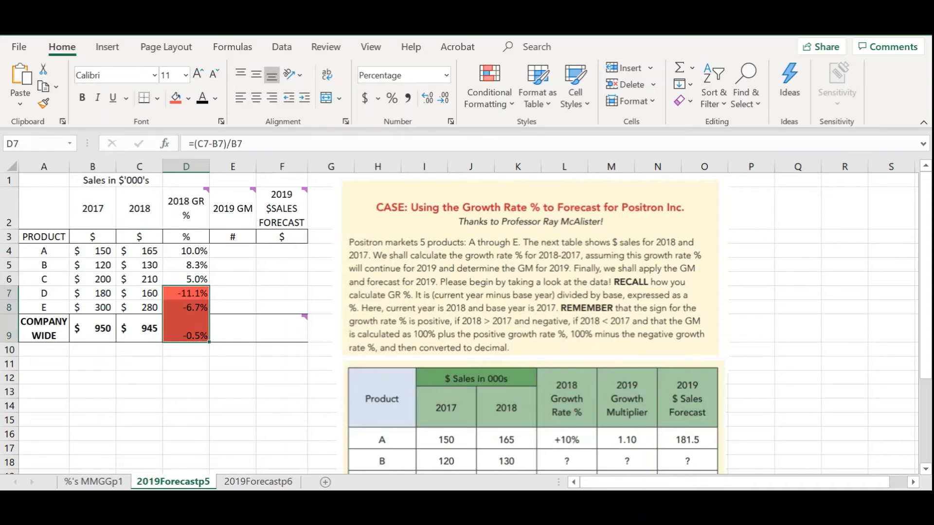
key(ctrl+b)
click(187, 350)
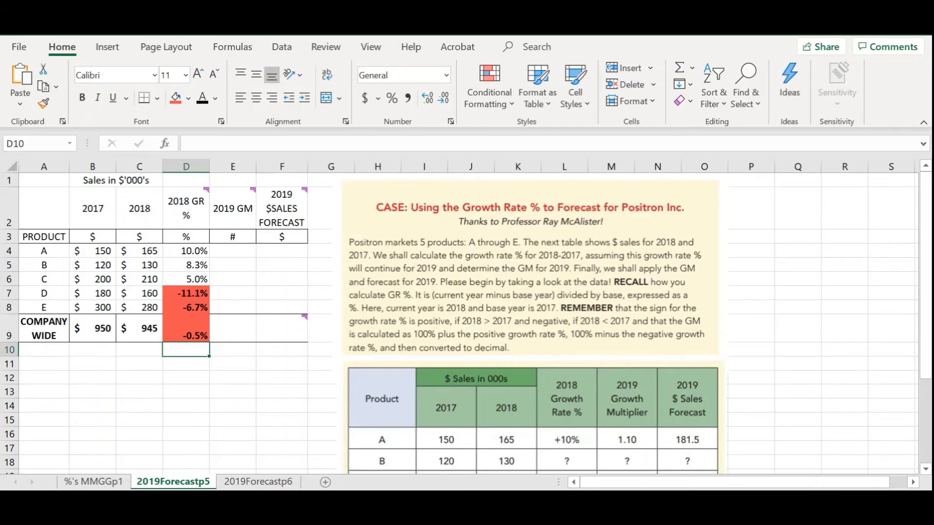
Fill product A's growth rate cell D4 with the standard light green colour
click(233, 251)
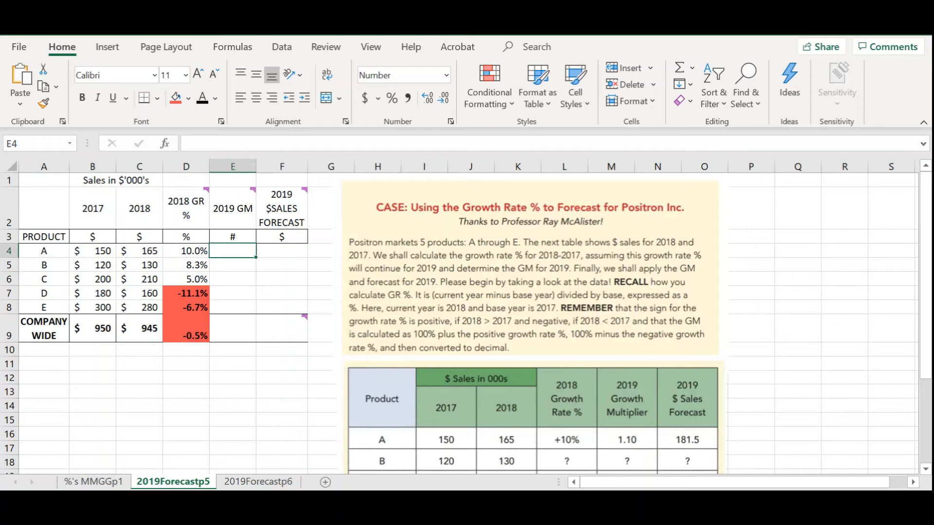
click(186, 251)
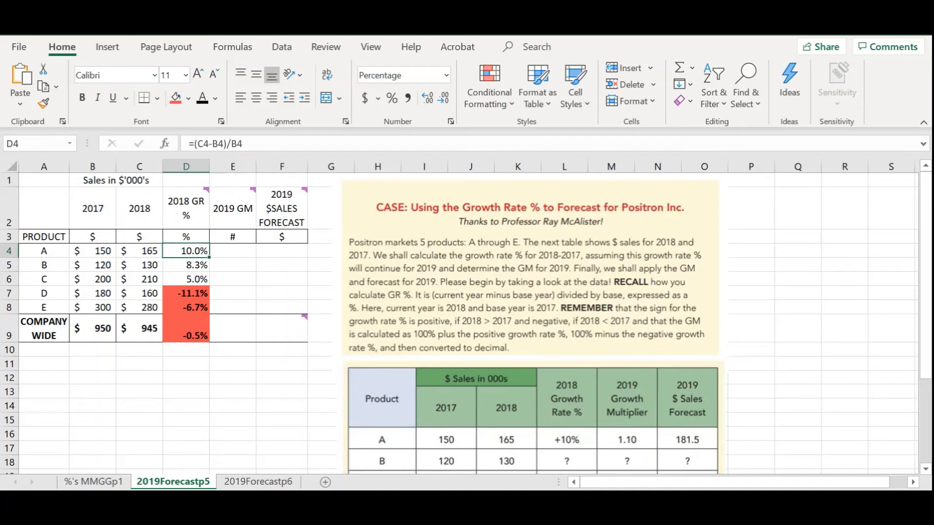
click(188, 98)
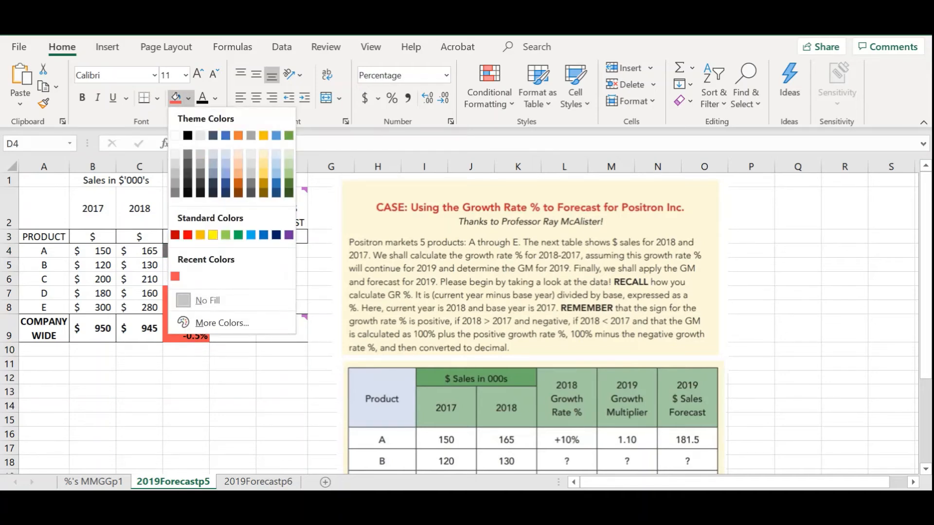
click(225, 235)
mouse_move(190, 209)
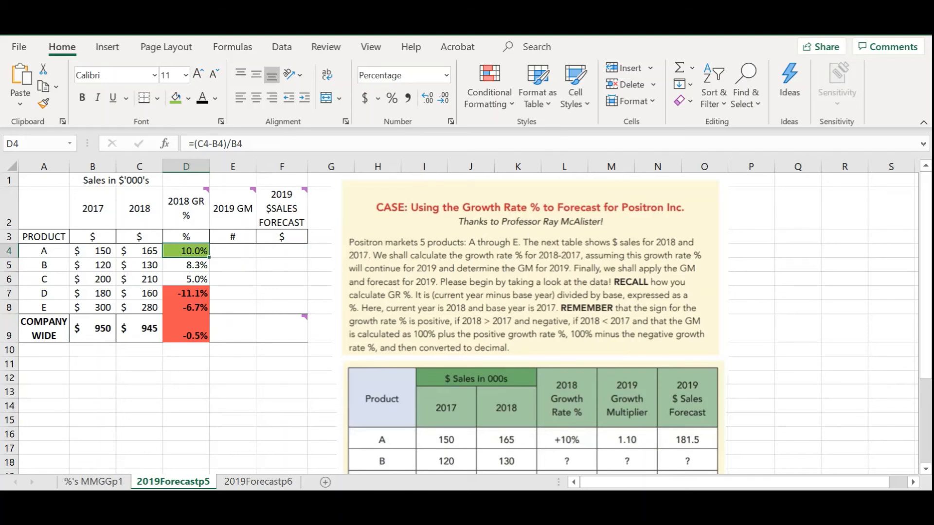
Calculate product A's 2019 growth multiplier in E4 with the formula =1+D4 and review the formula
mouse_move(234, 209)
click(232, 251)
text(=)
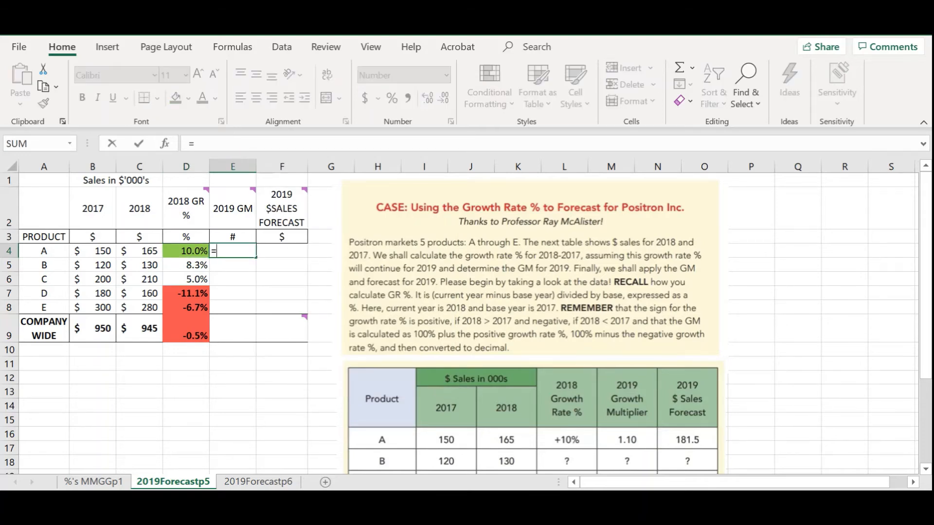
text(1+)
key(Left)
key(Return)
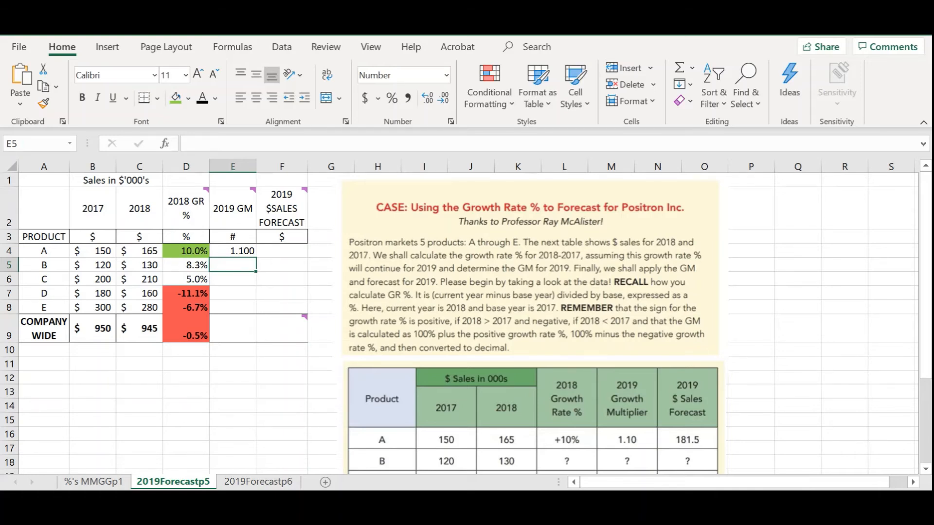
click(233, 251)
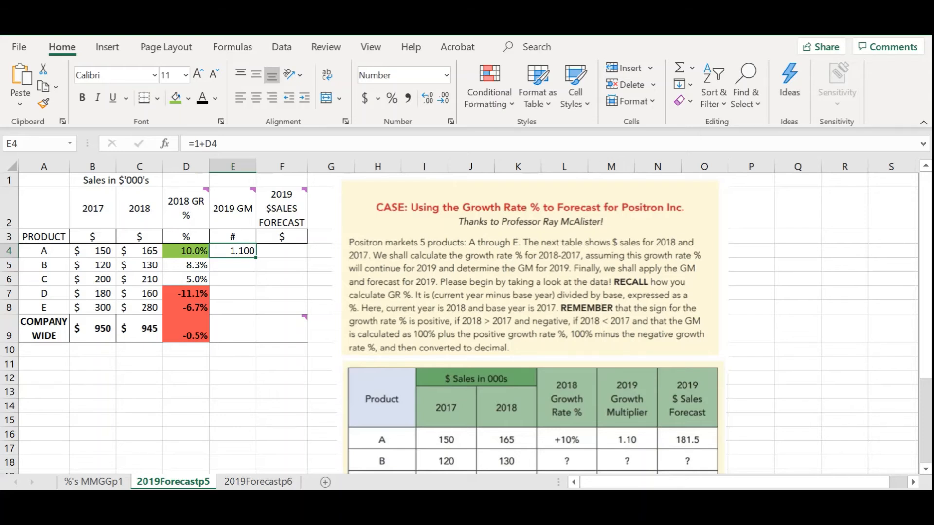
key(F2)
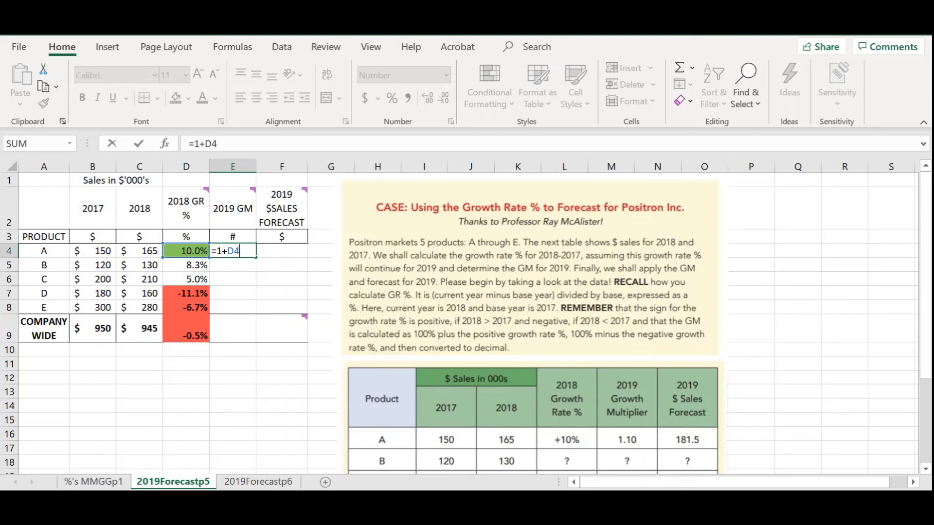
key(Return)
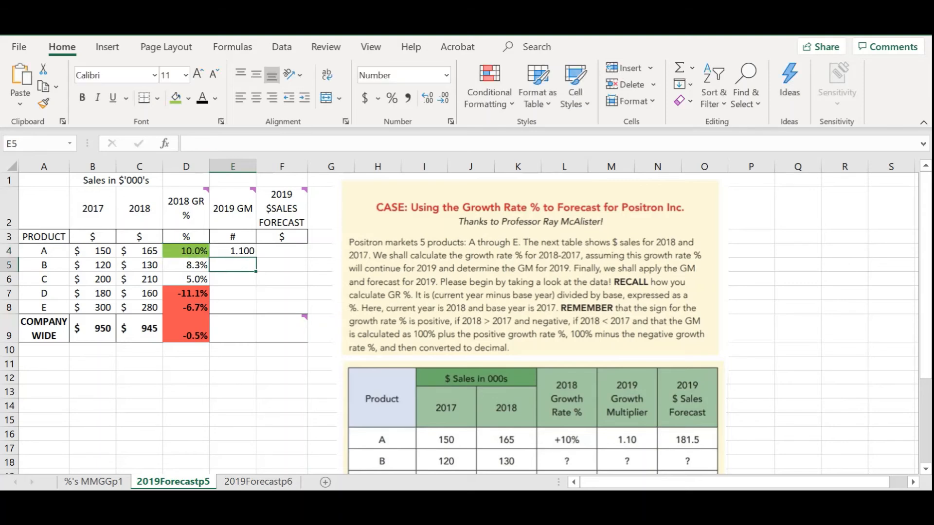
Copy the growth multiplier formula from E4 down through E9 and check the copied formula in E6
click(233, 251)
mouse_move(233, 209)
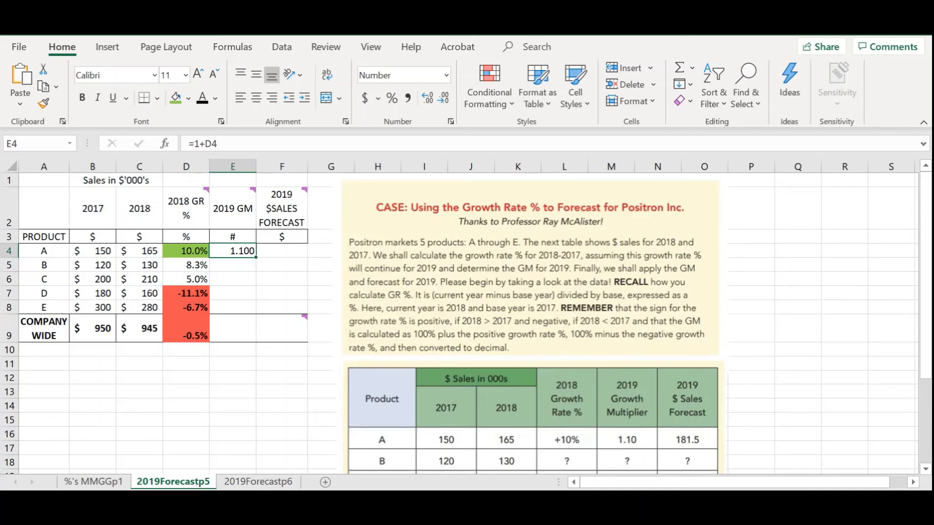
key(shift+Down)
key(shift+Down)
key(shift+Down)
key(shift+Down)
key(shift+Down)
key(ctrl+d)
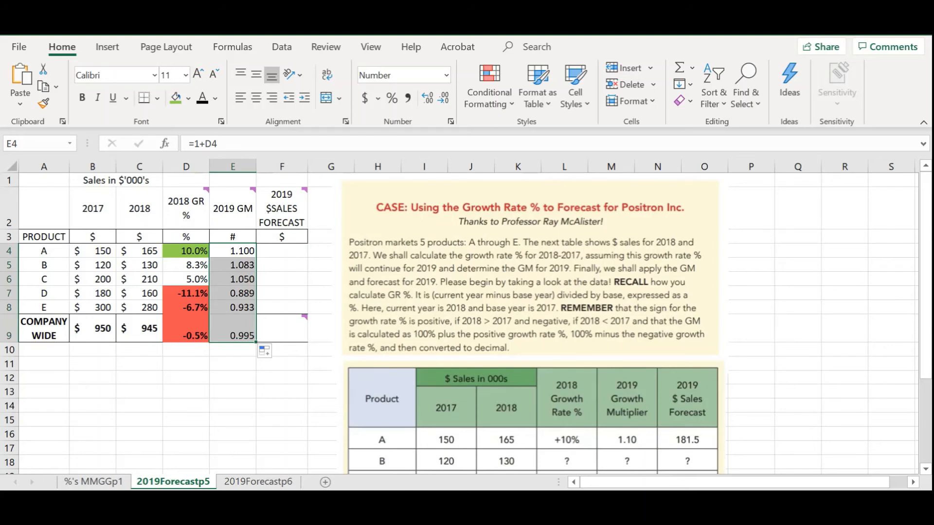
click(233, 279)
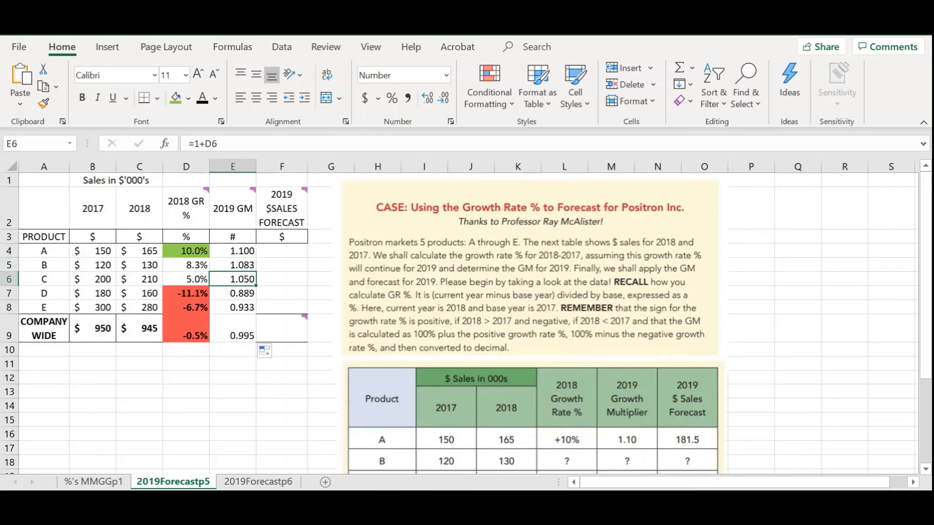
click(233, 251)
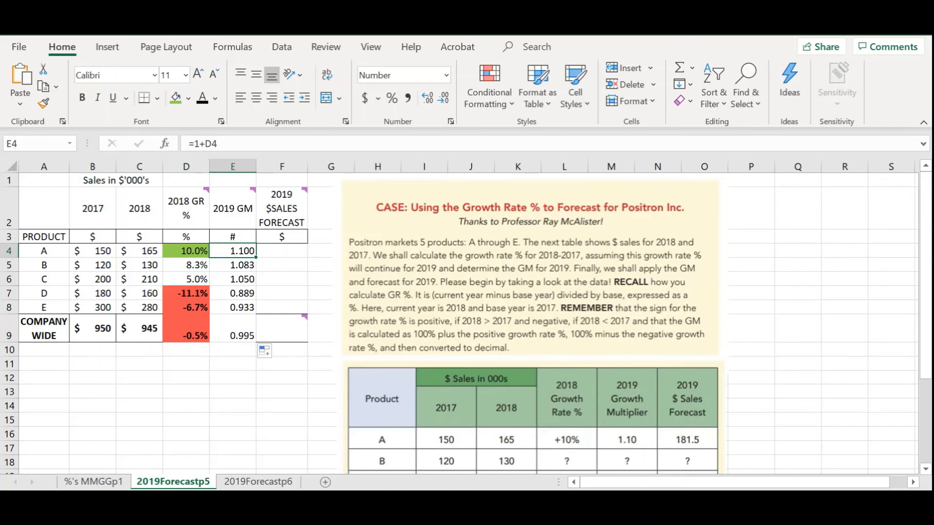
Calculate product A's 2019 sales forecast in F4 with the formula =E4*C4
click(281, 251)
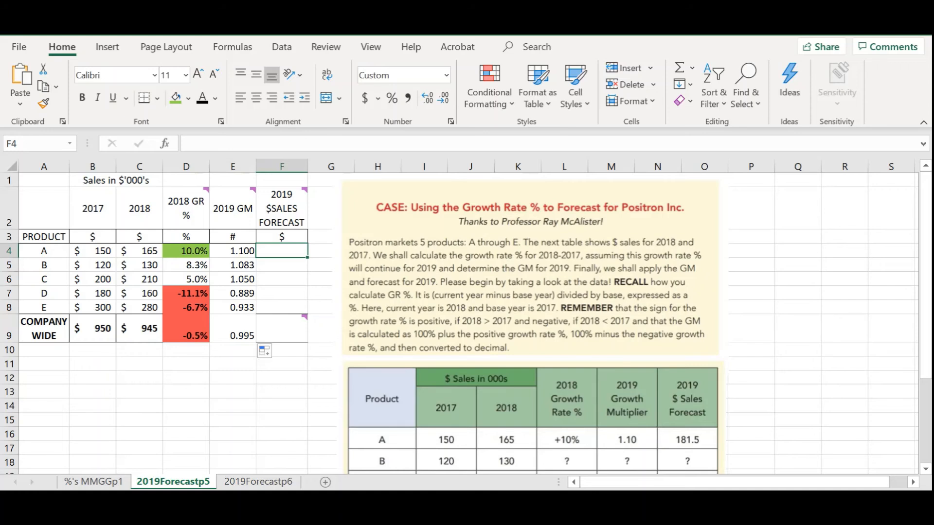
text(=)
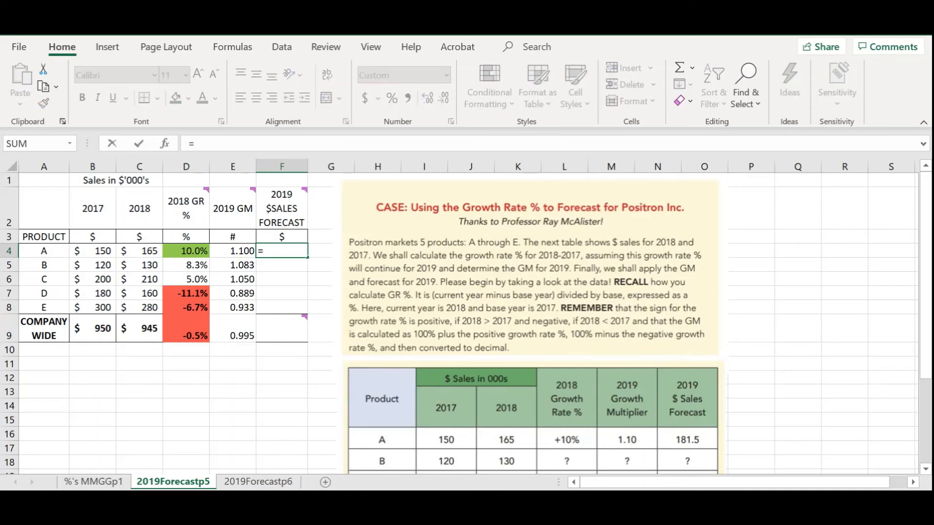
key(Left)
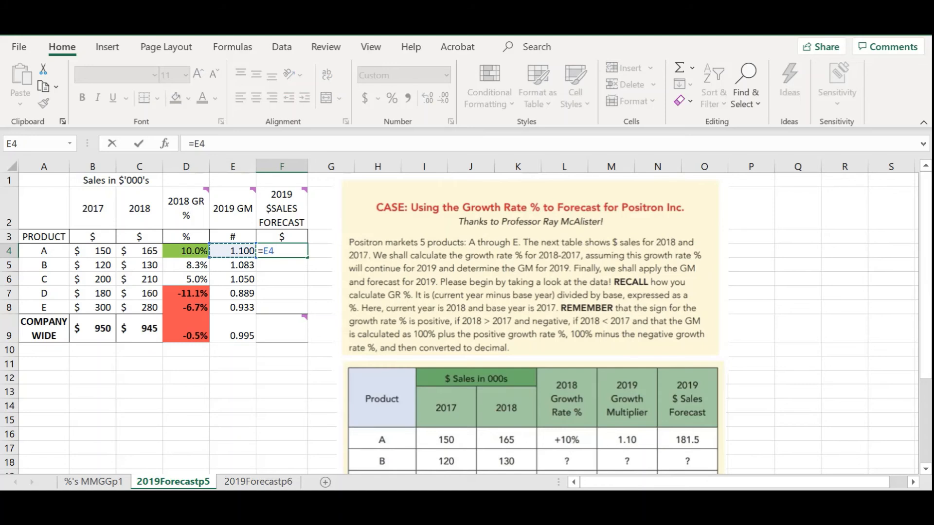
text(*)
click(139, 251)
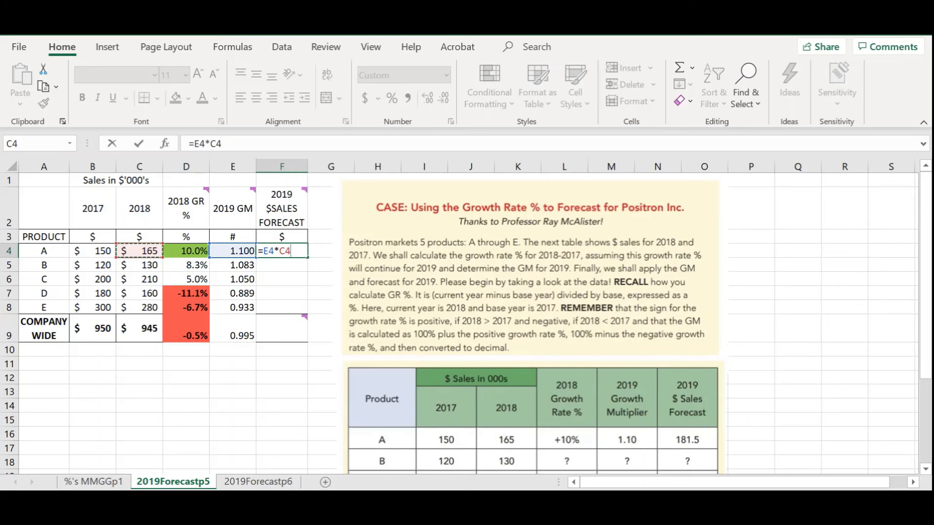
key(Return)
Review the sales forecast formula in F4 and copy it down through F9 for all products and the company-wide row
click(282, 251)
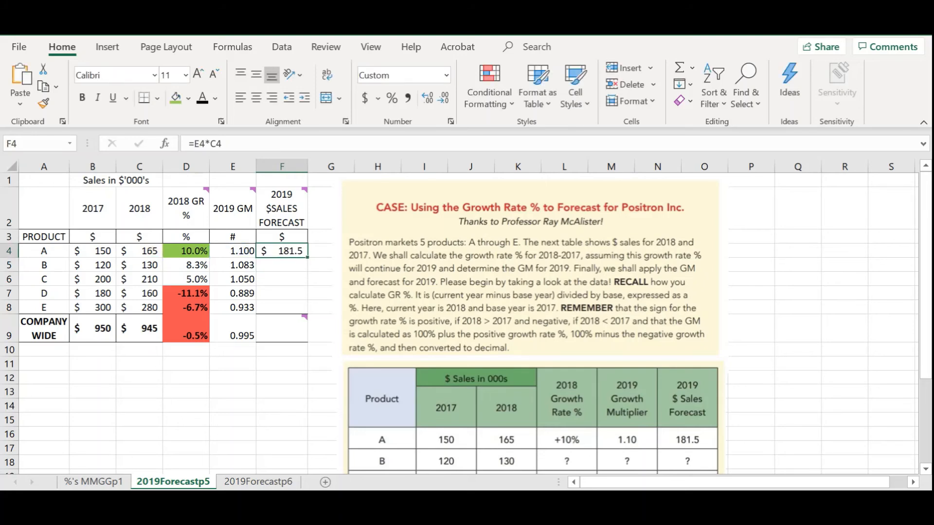
mouse_move(281, 209)
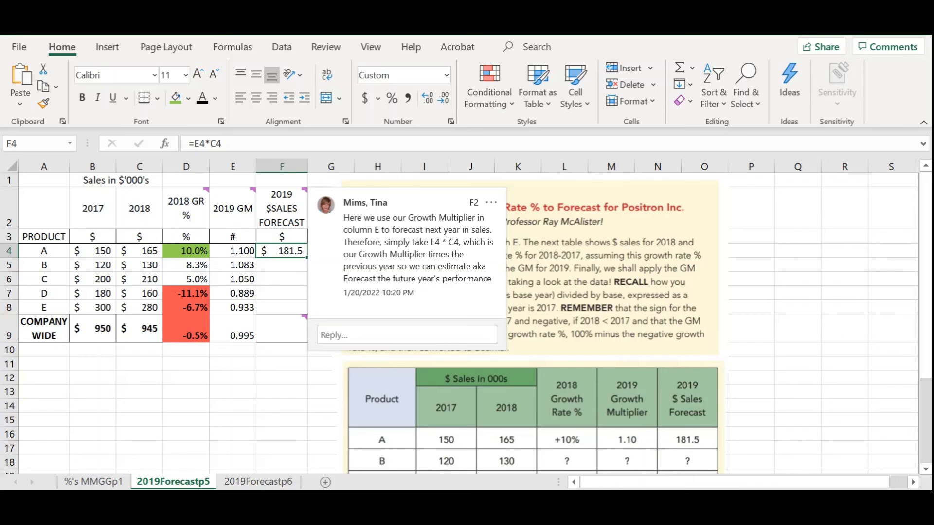
key(F2)
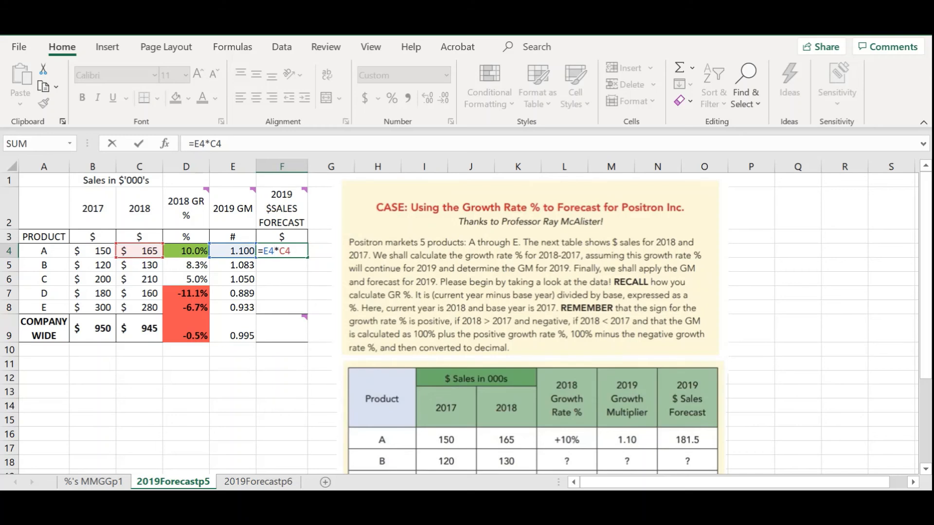
key(Return)
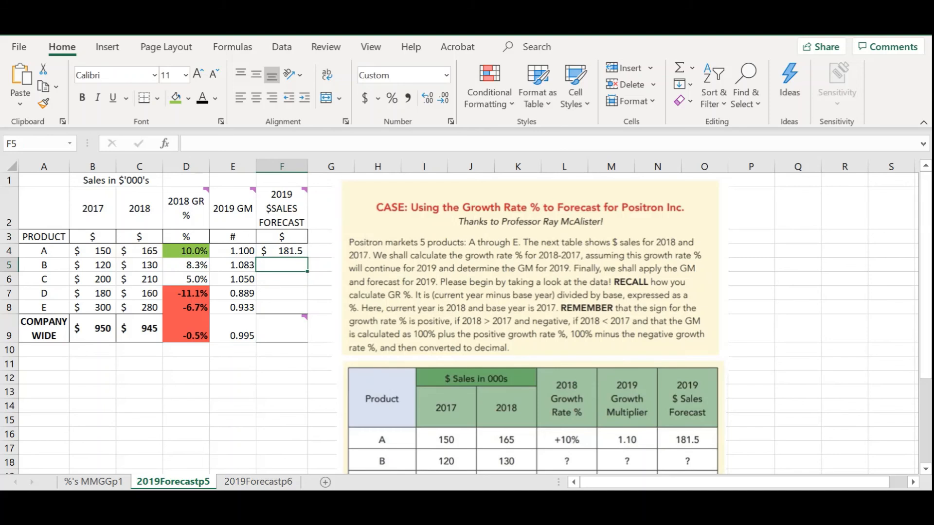
click(281, 251)
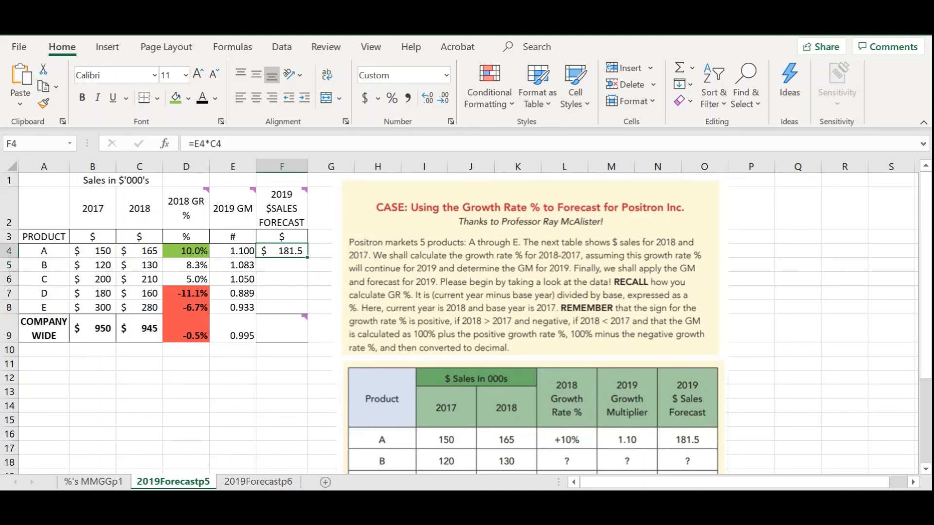
drag(308, 257, 308, 342)
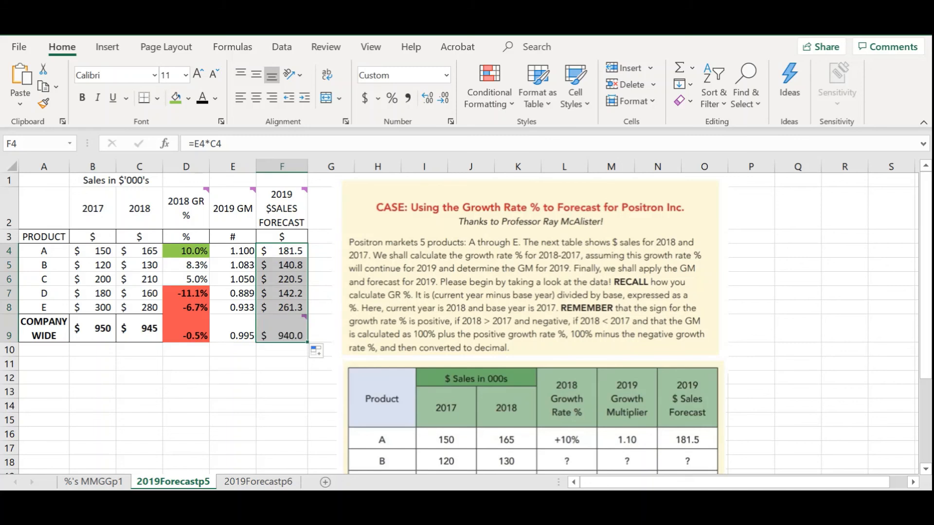
Show the company-wide forecast in F9 with two decimals, return it to one decimal, and view the cell's comment
click(281, 329)
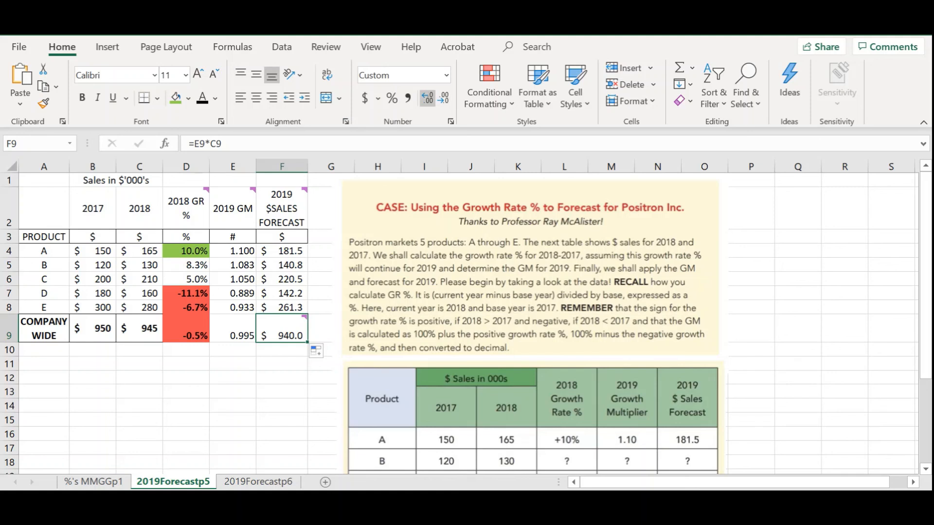
click(428, 98)
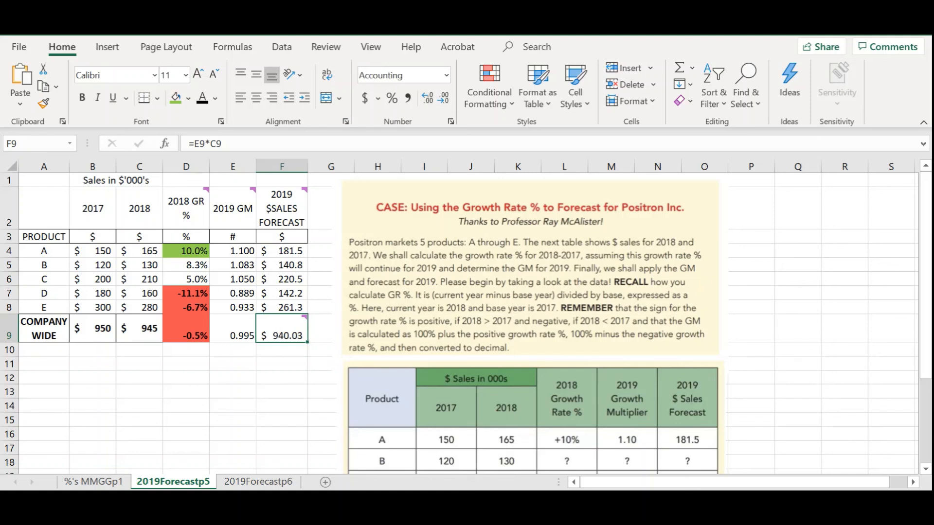
mouse_move(283, 329)
click(443, 98)
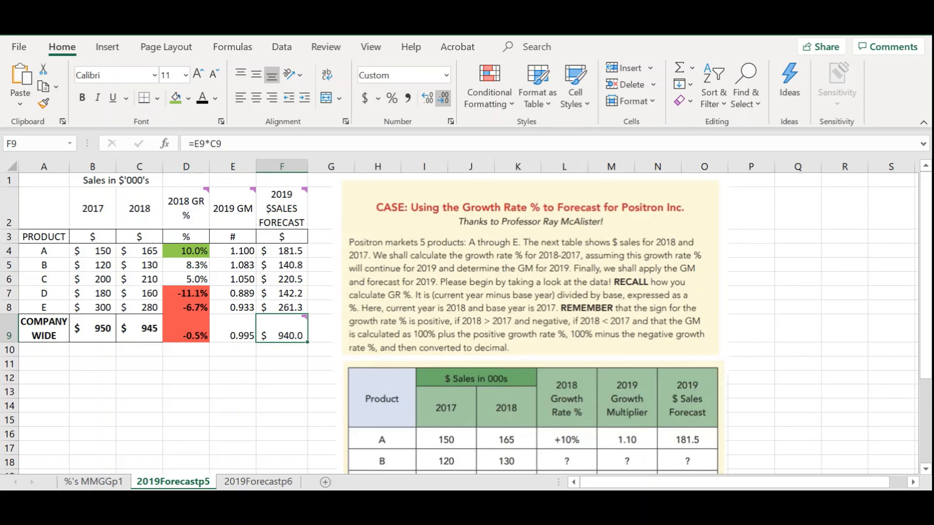
mouse_move(290, 330)
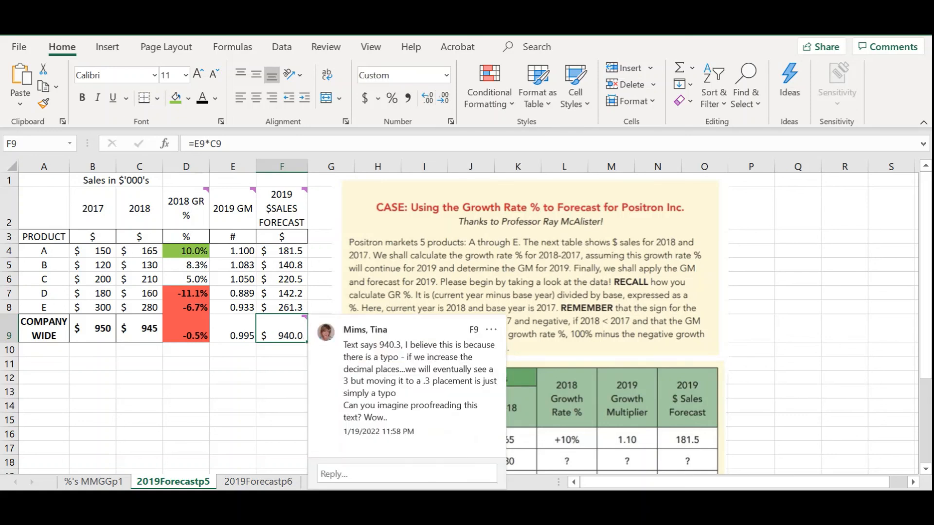